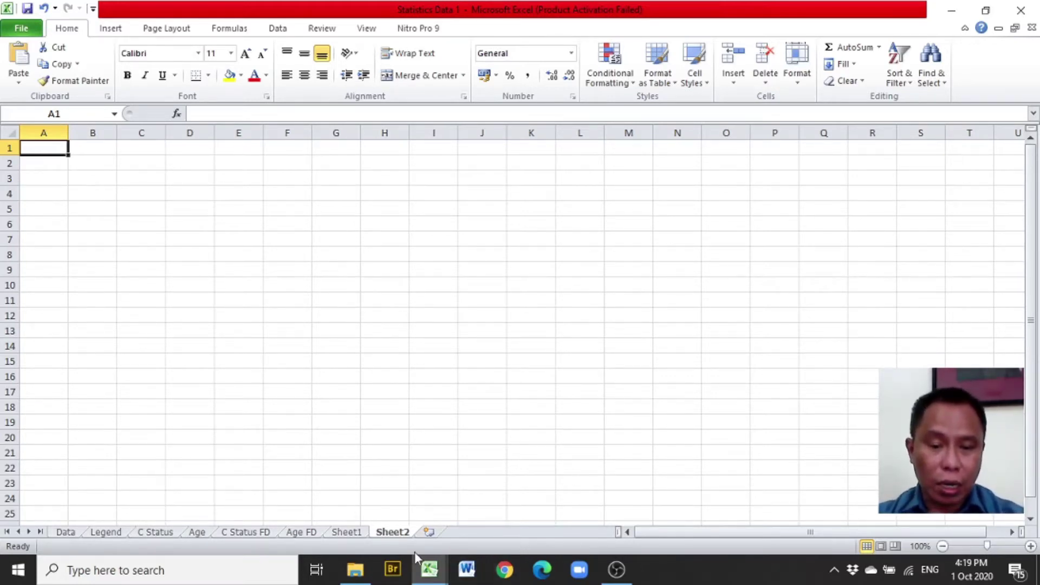
- On the Age FD sheet, select a cell in the frequency table and bring up the column chart options
{"action": "left_click", "coordinate": [305, 534]}
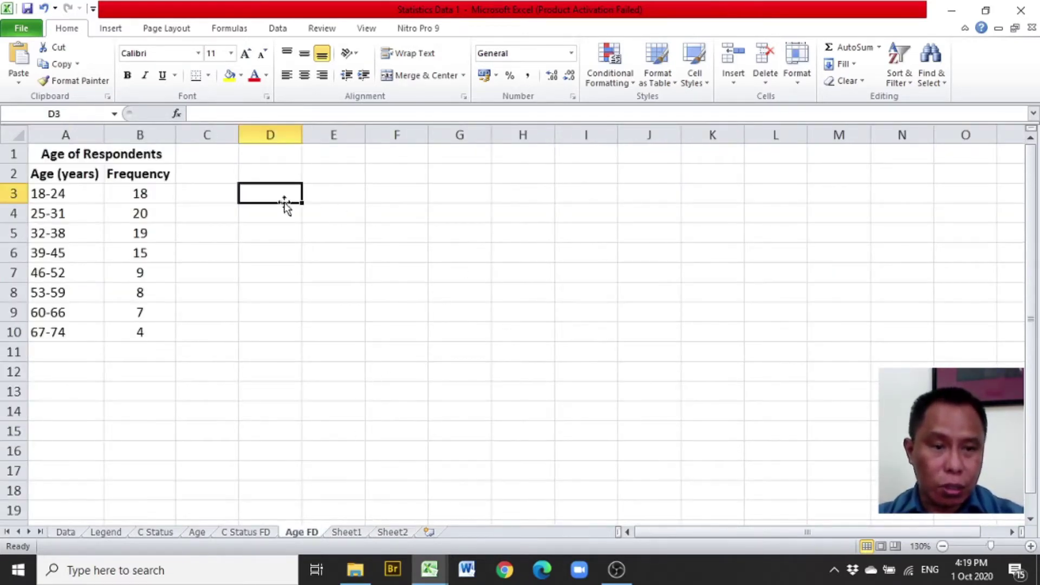
{"action": "left_click", "coordinate": [147, 155]}
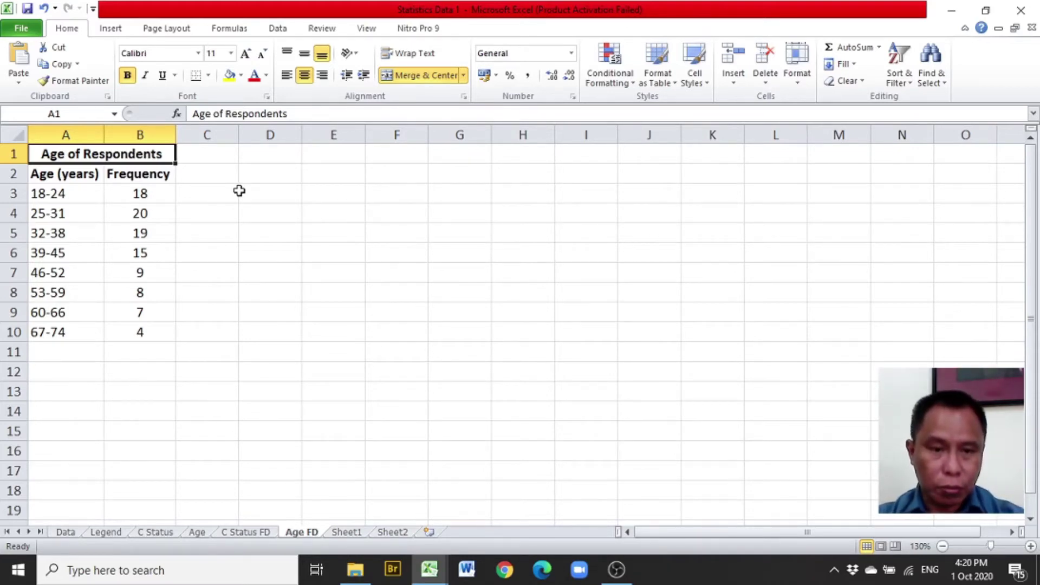
{"action": "left_click", "coordinate": [110, 30]}
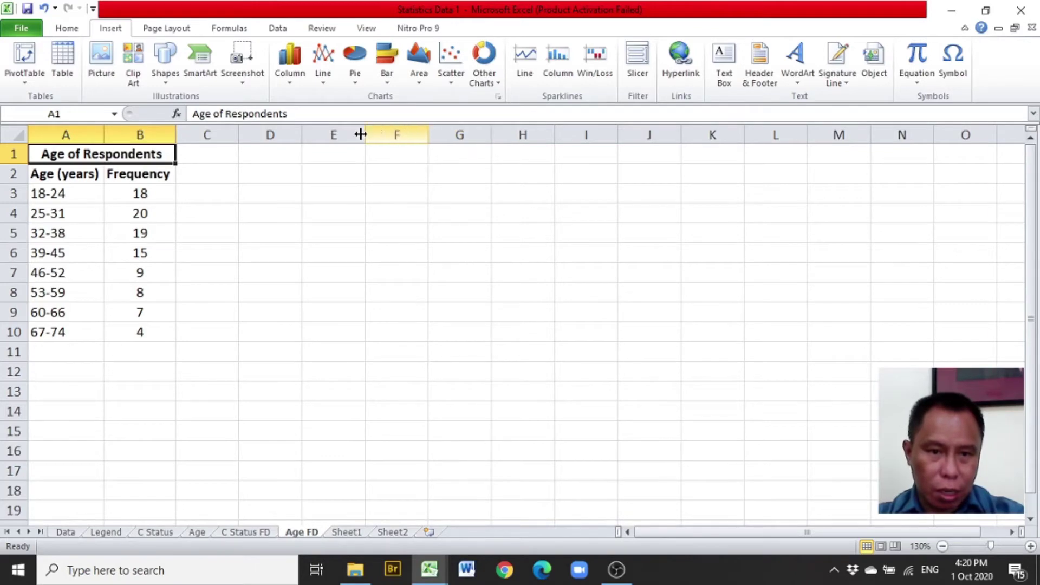
{"action": "left_click", "coordinate": [291, 81]}
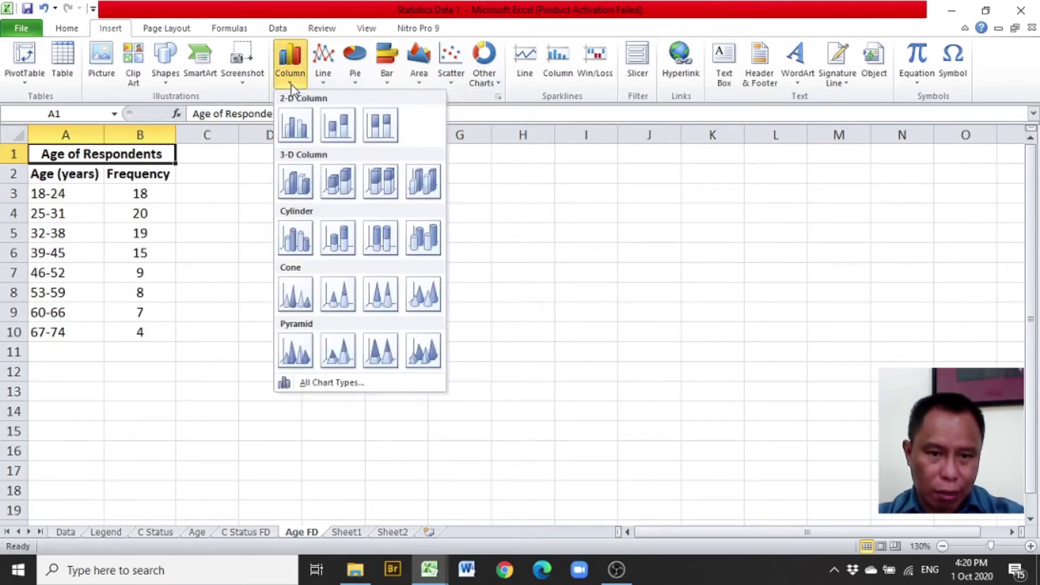
- Insert a 2-D clustered column chart of the eight age-class frequencies
{"action": "left_click", "coordinate": [294, 132]}
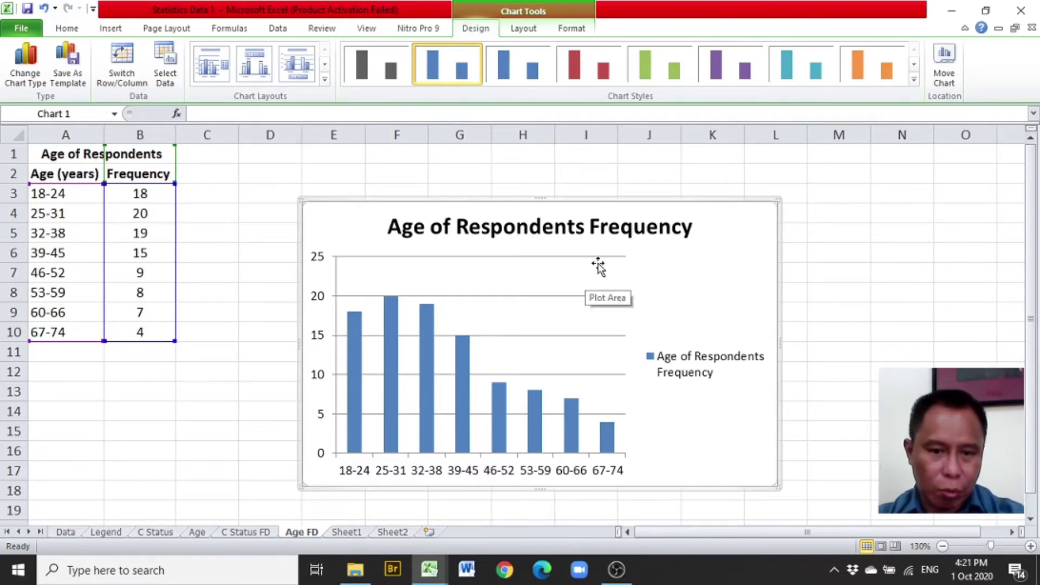
{"action": "left_click", "coordinate": [611, 229]}
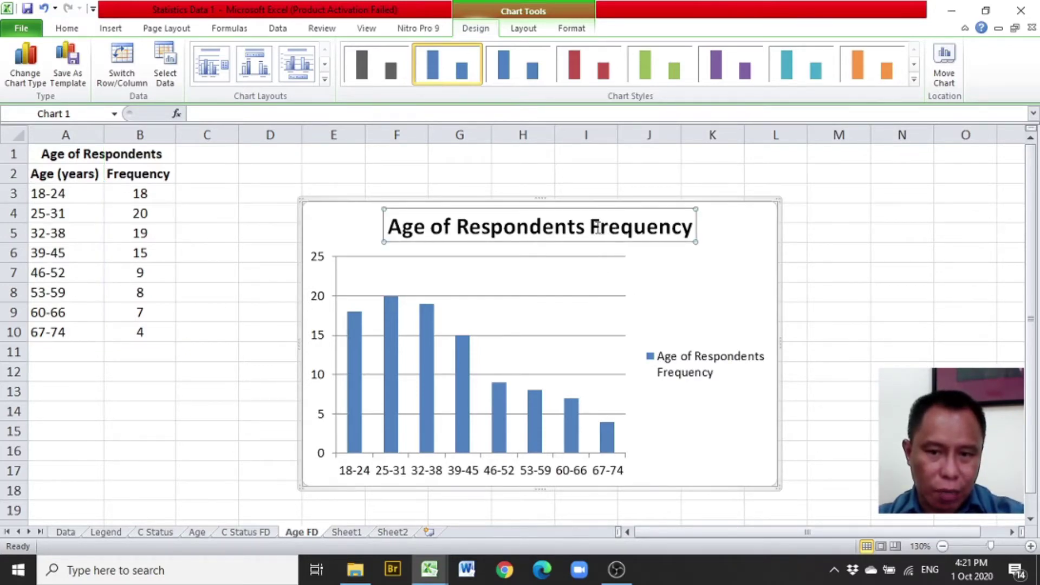
- Shorten the chart title to 'Age of Respondents' by deleting 'Frequency'
{"action": "left_click", "coordinate": [592, 228]}
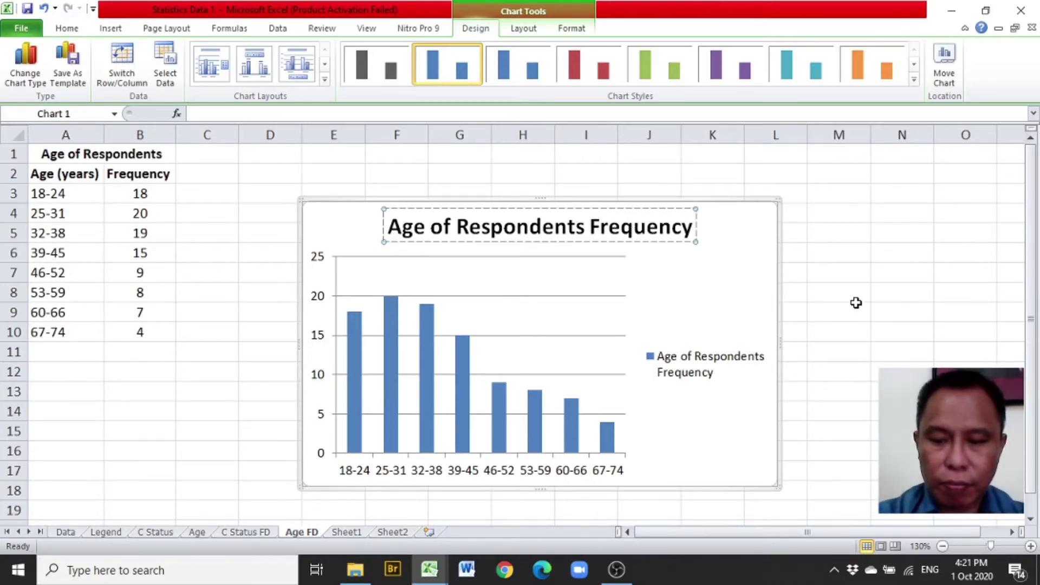
{"action": "key", "text": "Delete"}
{"action": "key", "text": "Delete"}
{"action": "key", "text": "Delete"}
{"action": "key", "text": "Delete"}
{"action": "key", "text": "Delete"}
{"action": "key", "text": "Delete"}
{"action": "key", "text": "Delete"}
{"action": "key", "text": "Delete"}
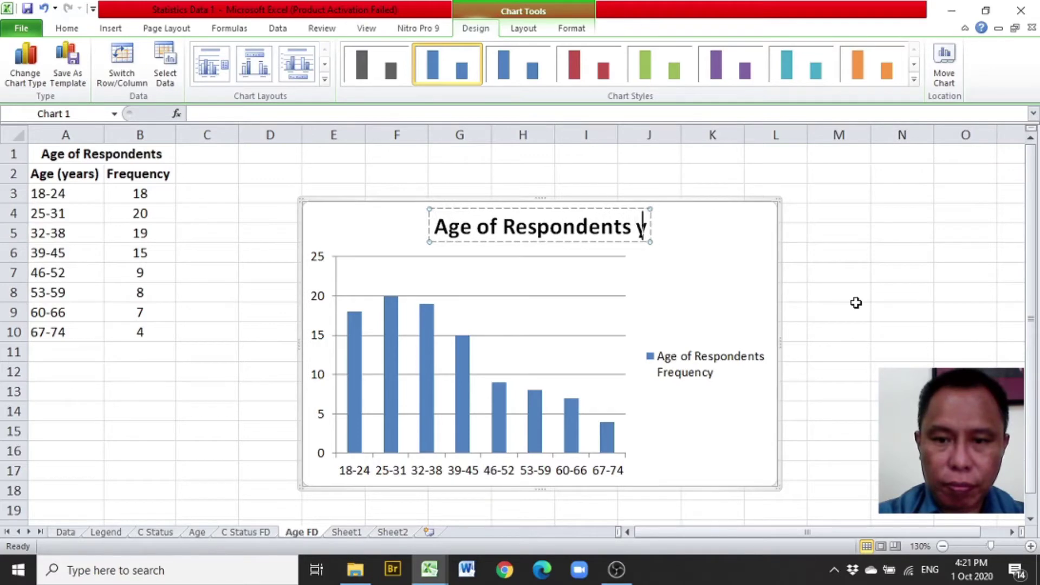
{"action": "key", "text": "Delete"}
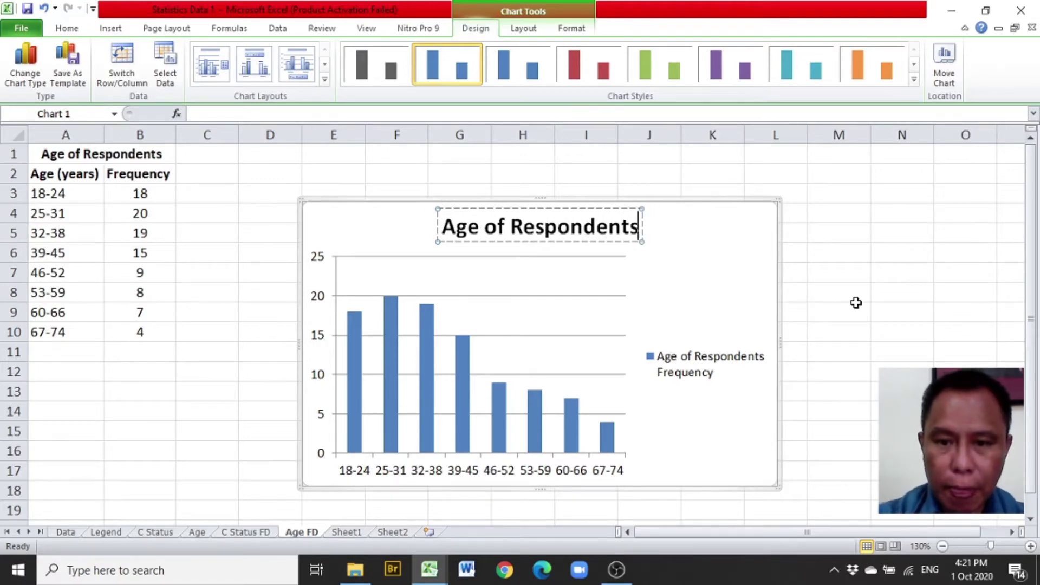
{"action": "left_click", "coordinate": [710, 288]}
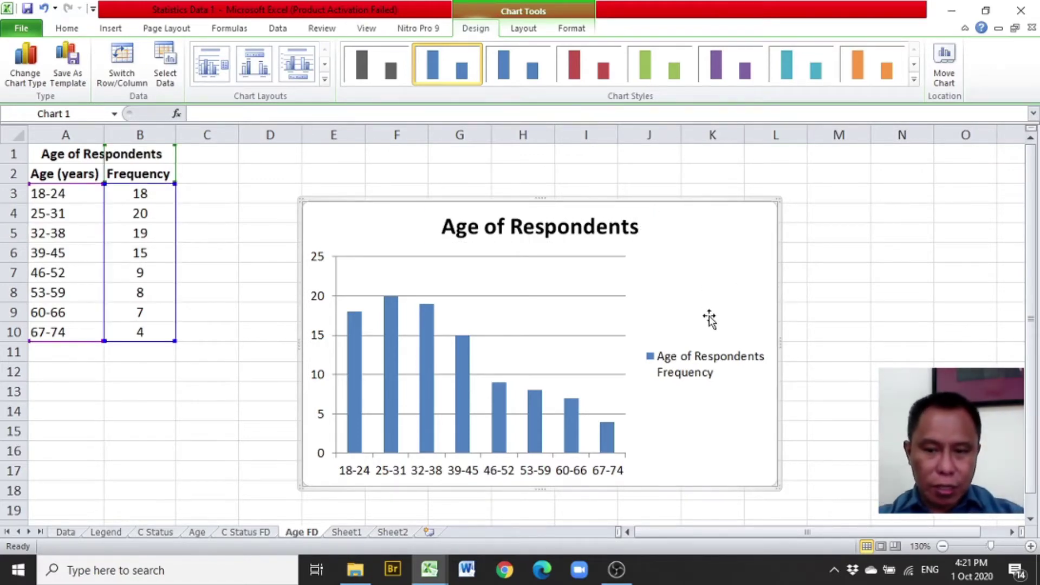
- Delete the chart legend
{"action": "left_click", "coordinate": [681, 362]}
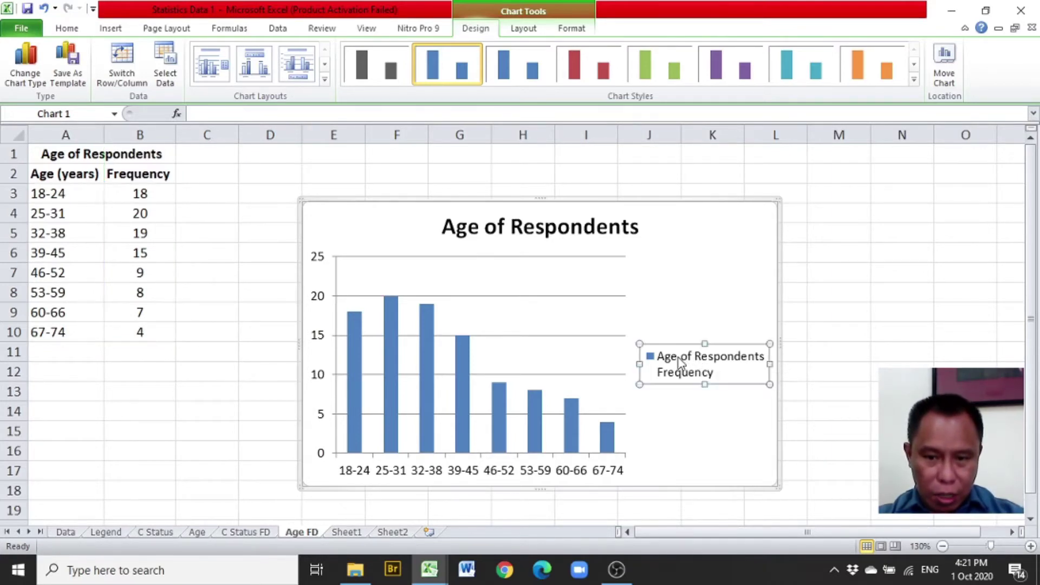
{"action": "right_click", "coordinate": [716, 344]}
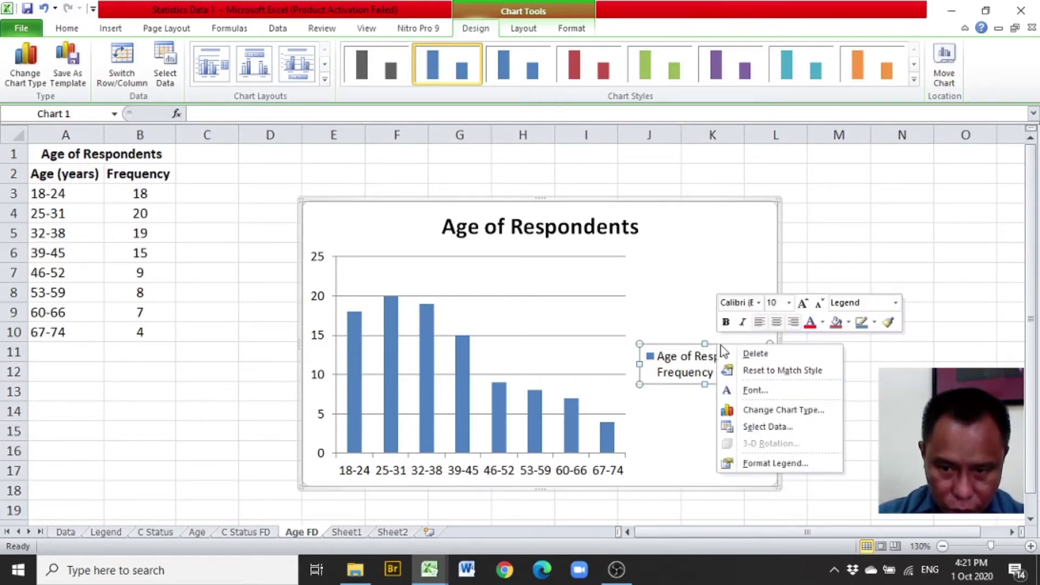
{"action": "left_click", "coordinate": [733, 353]}
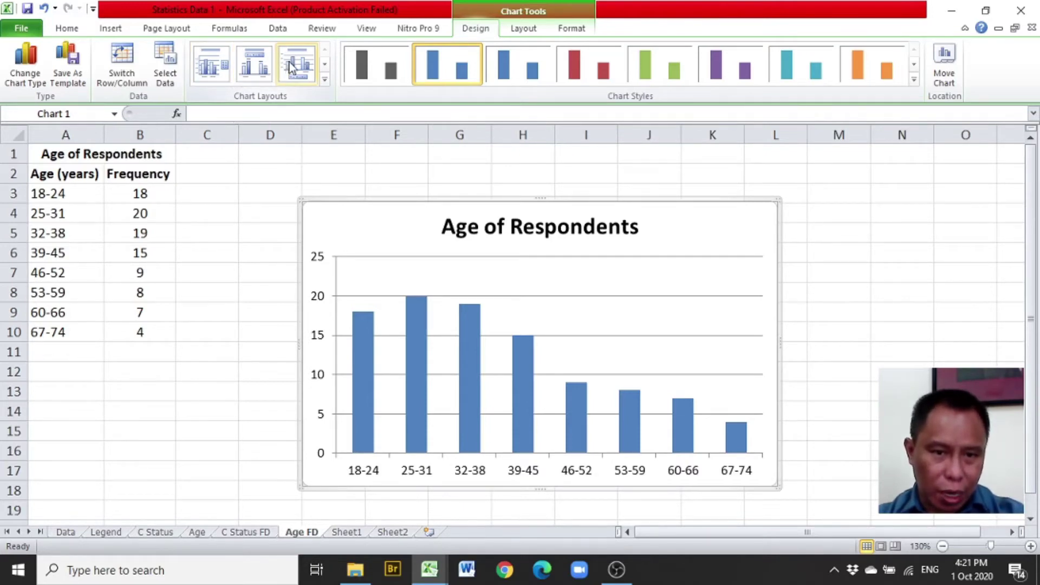
- Apply the chart layout with gap-free columns and placeholder axis titles on both axes
{"action": "left_click", "coordinate": [325, 69]}
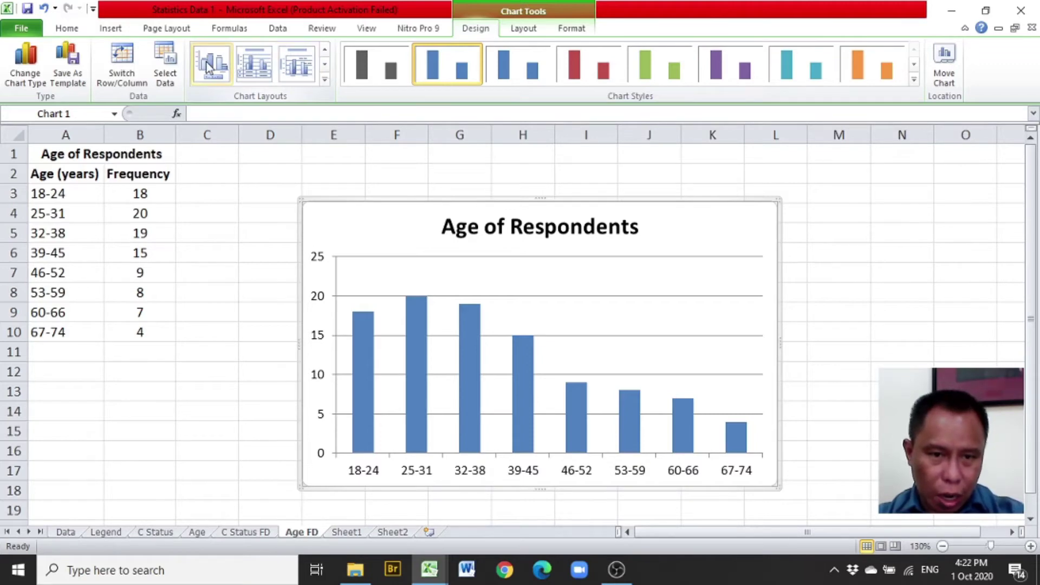
{"action": "left_click", "coordinate": [324, 69]}
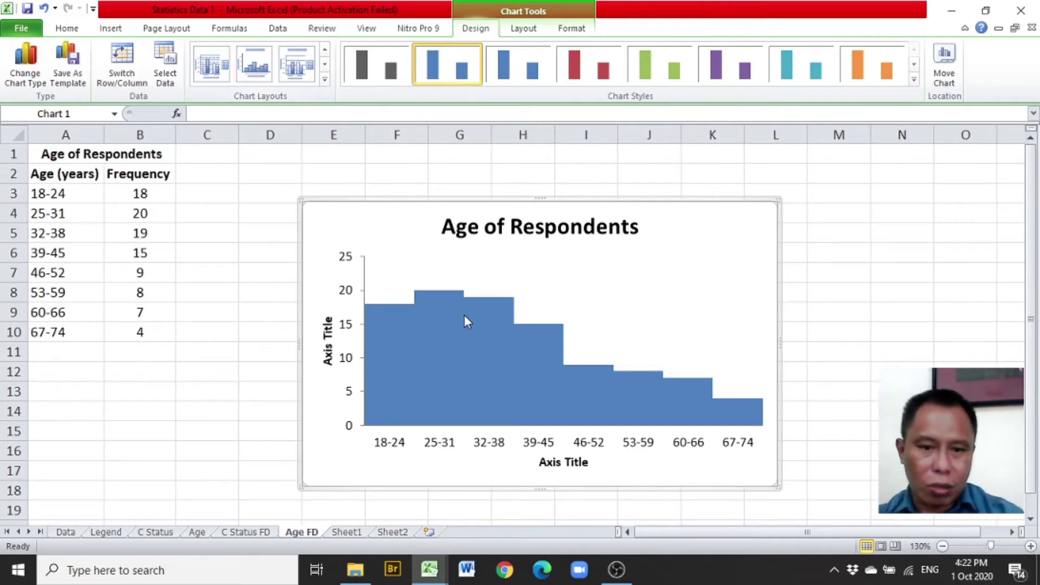
{"action": "mouse_move", "coordinate": [465, 319]}
{"action": "mouse_move", "coordinate": [441, 347]}
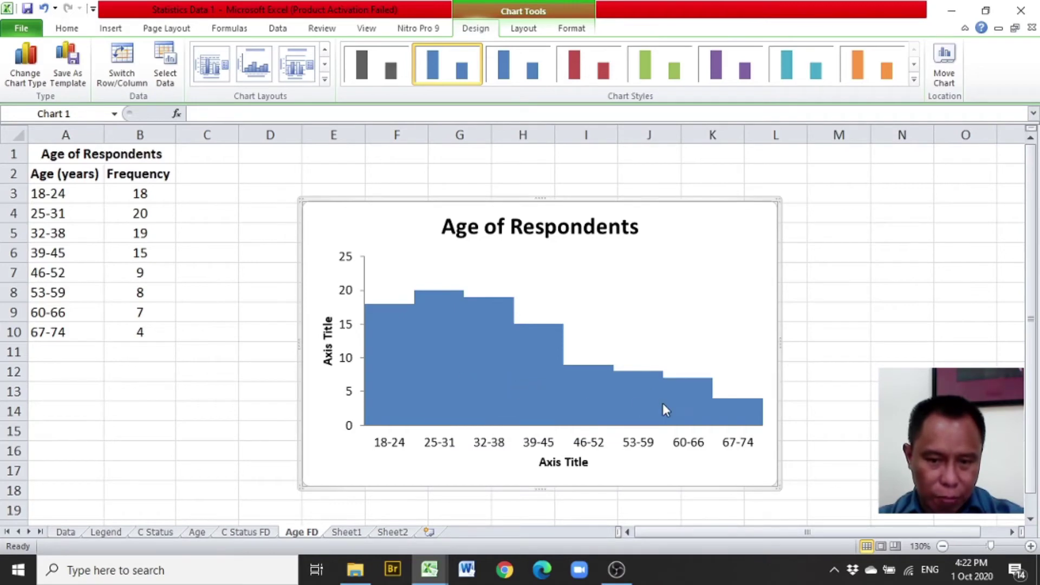
{"action": "left_click", "coordinate": [561, 465]}
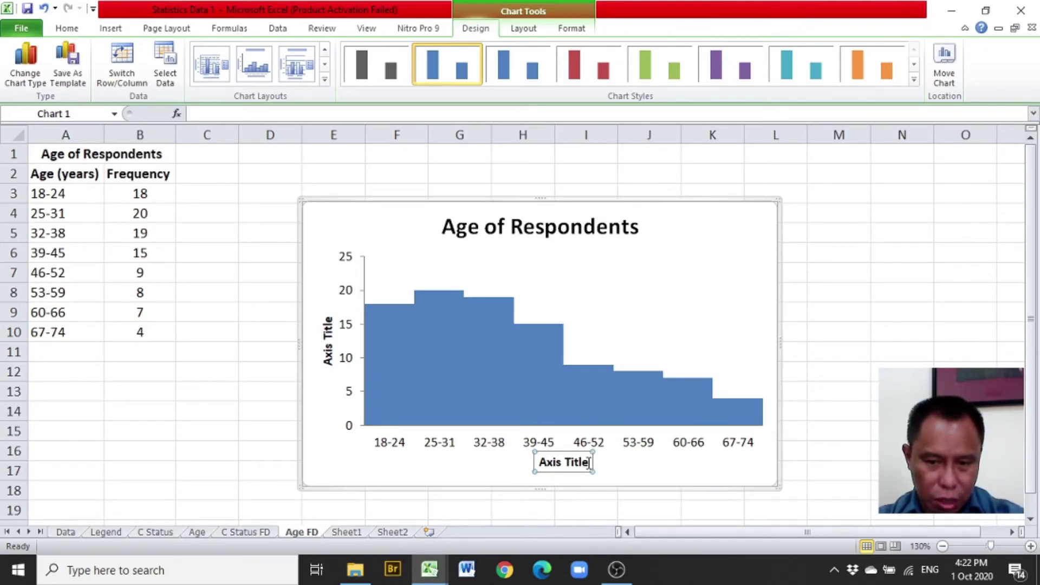
- Title the horizontal axis 'Age (years)'
{"action": "left_click_drag", "start_coordinate": [583, 462], "coordinate": [554, 462]}
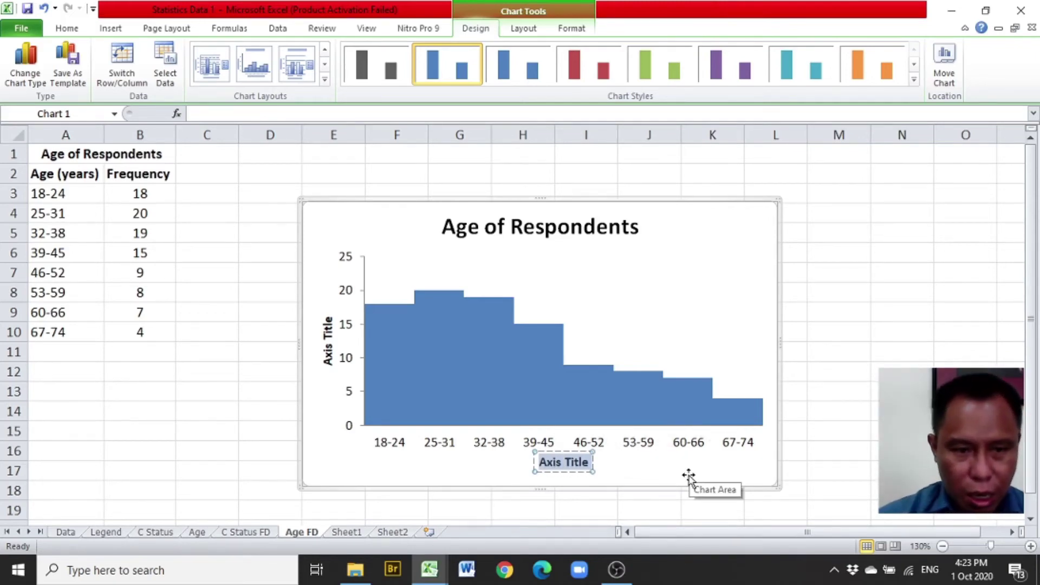
{"action": "type", "text": "A"}
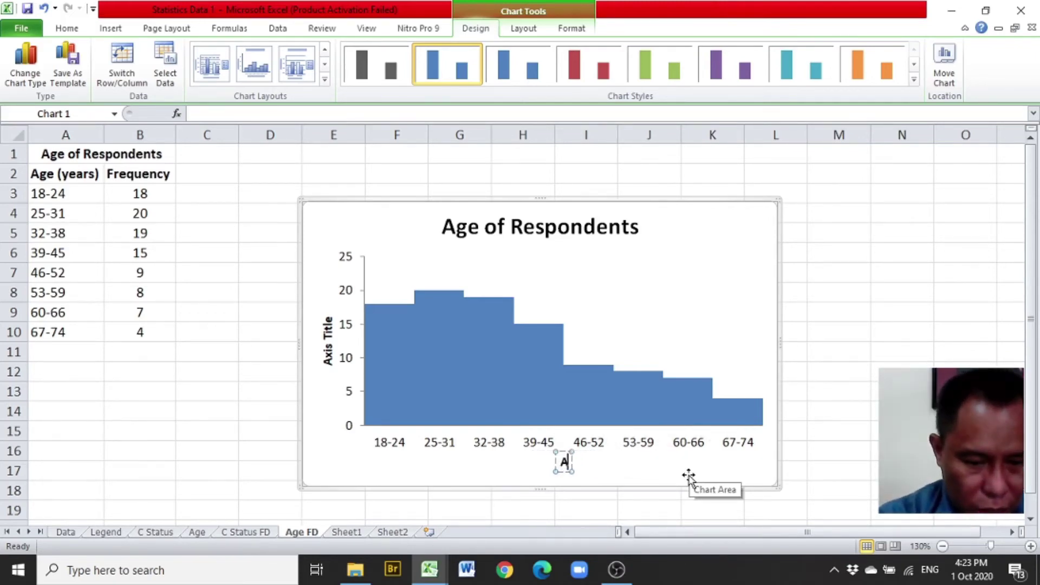
{"action": "type", "text": "ge ("}
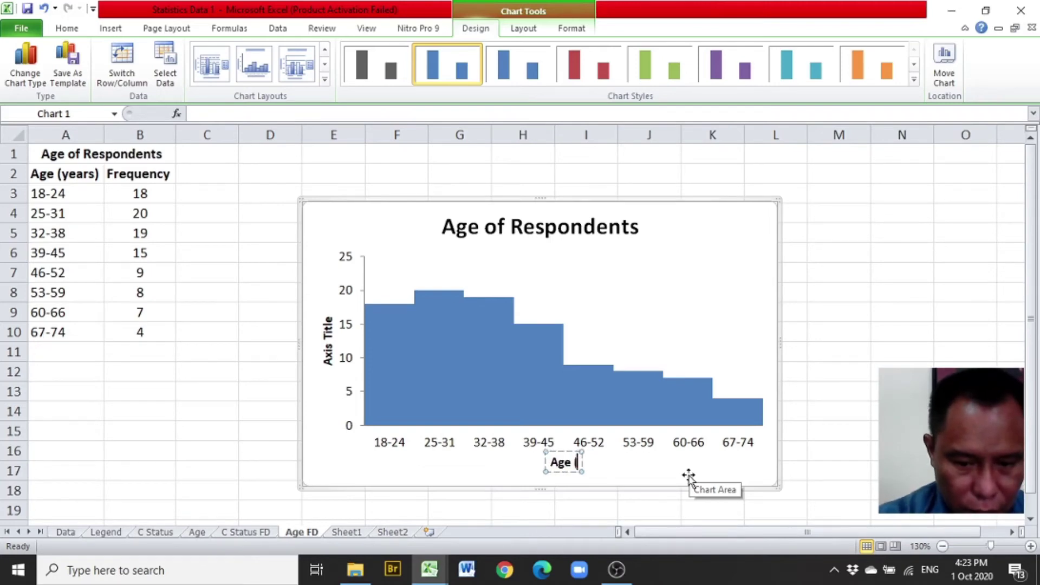
{"action": "type", "text": "years)"}
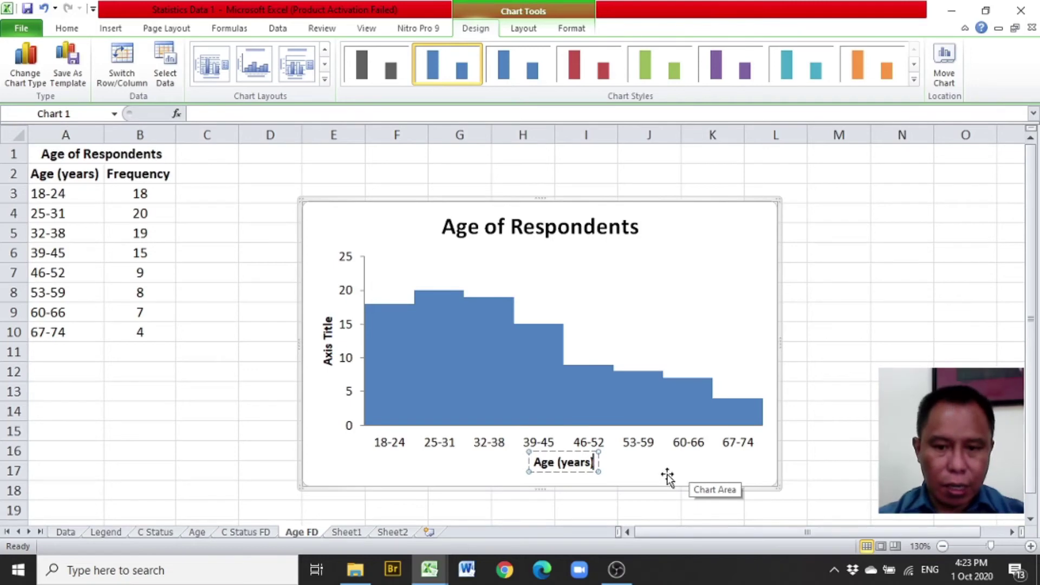
{"action": "left_click", "coordinate": [668, 477]}
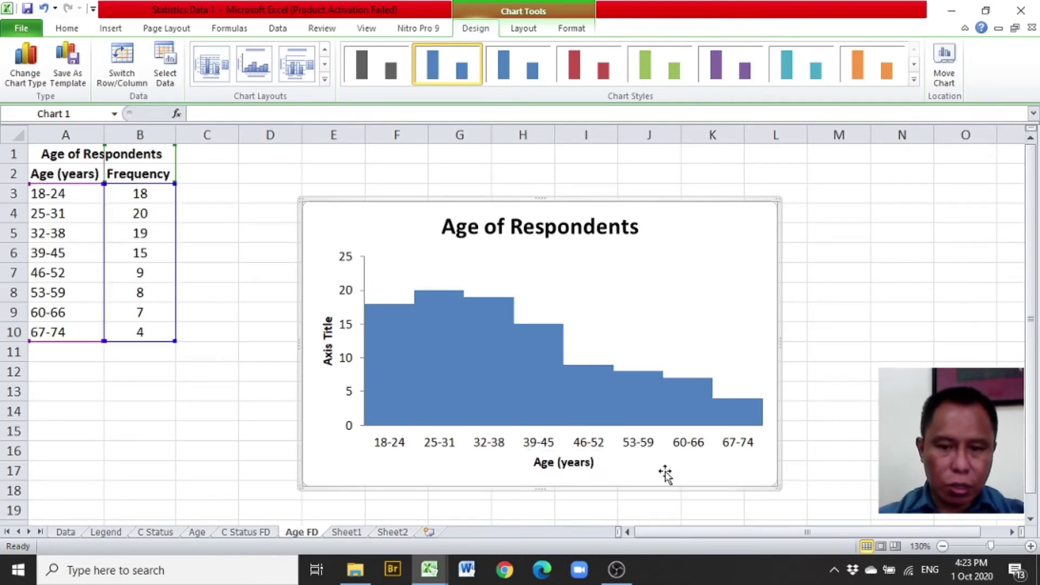
- Replace the vertical axis placeholder with 'Frequency' and deselect the chart
{"action": "left_click", "coordinate": [330, 350]}
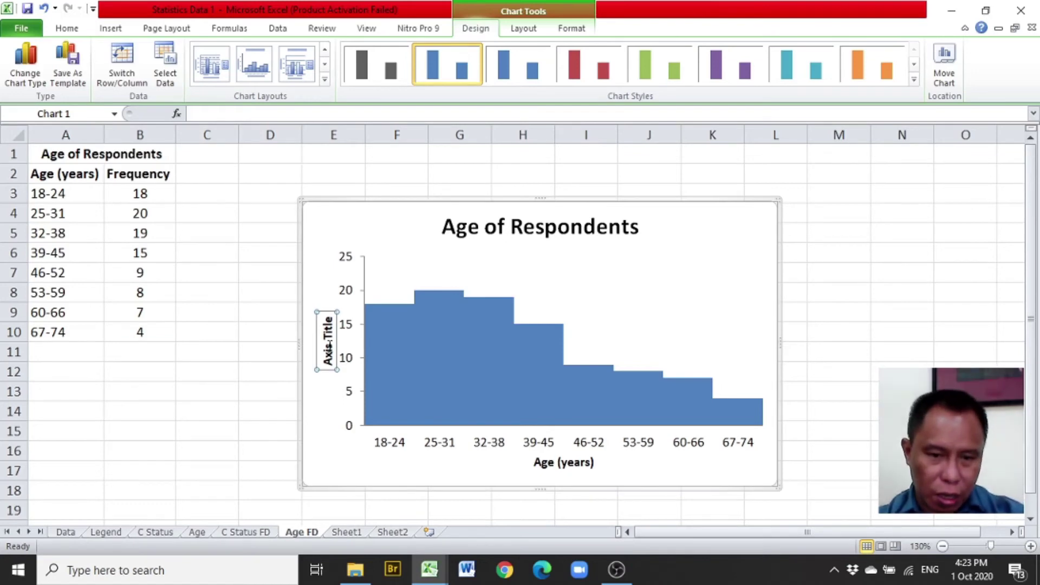
{"action": "left_click", "coordinate": [329, 347]}
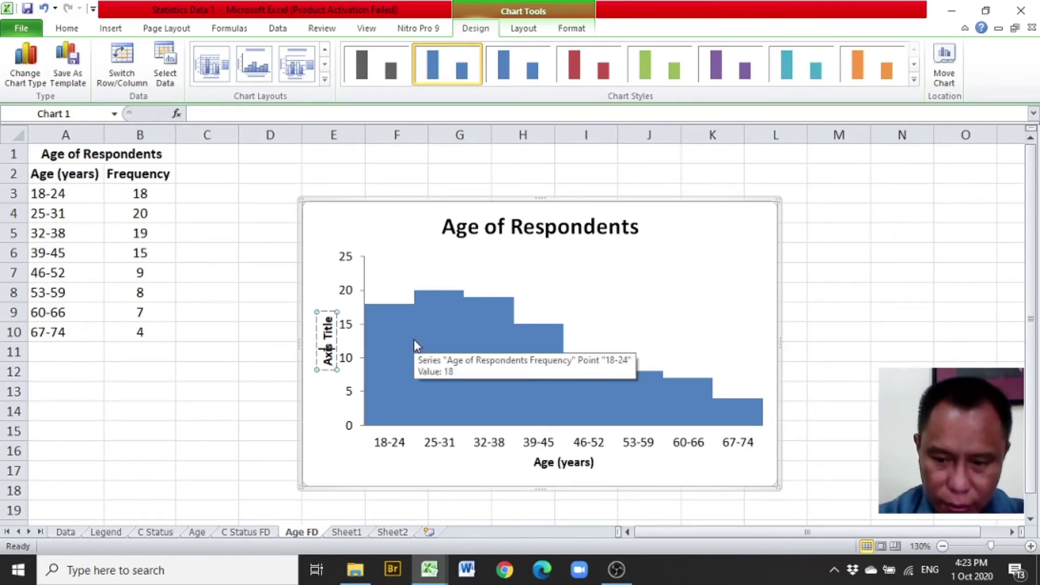
{"action": "key", "text": "Delete"}
{"action": "key", "text": "Delete"}
{"action": "key", "text": "Delete"}
{"action": "key", "text": "Delete"}
{"action": "key", "text": "Delete"}
{"action": "key", "text": "Delete"}
{"action": "key", "text": "Delete"}
{"action": "key", "text": "Delete"}
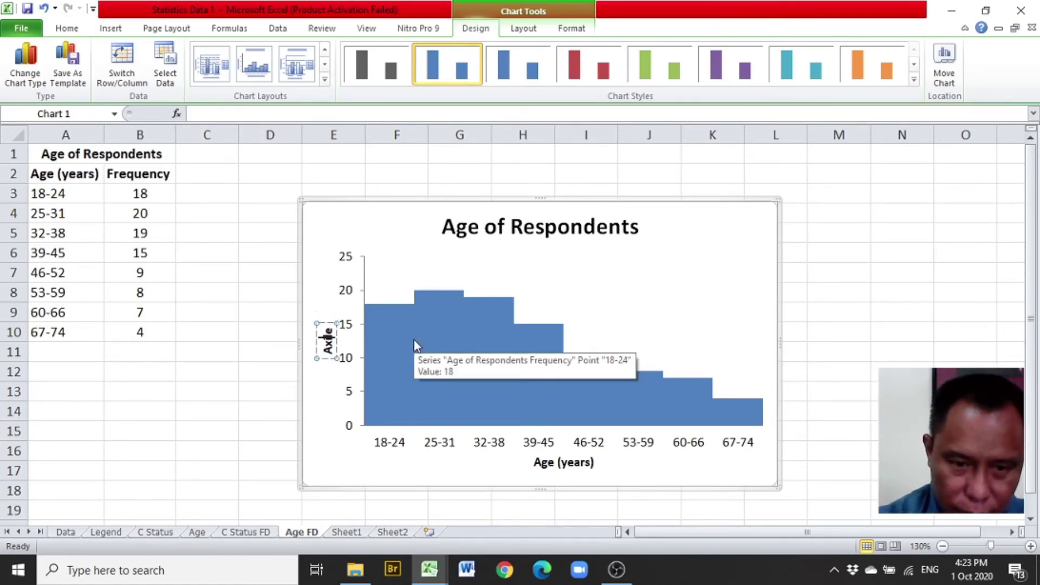
{"action": "key", "text": "BackSpace"}
{"action": "key", "text": "BackSpace"}
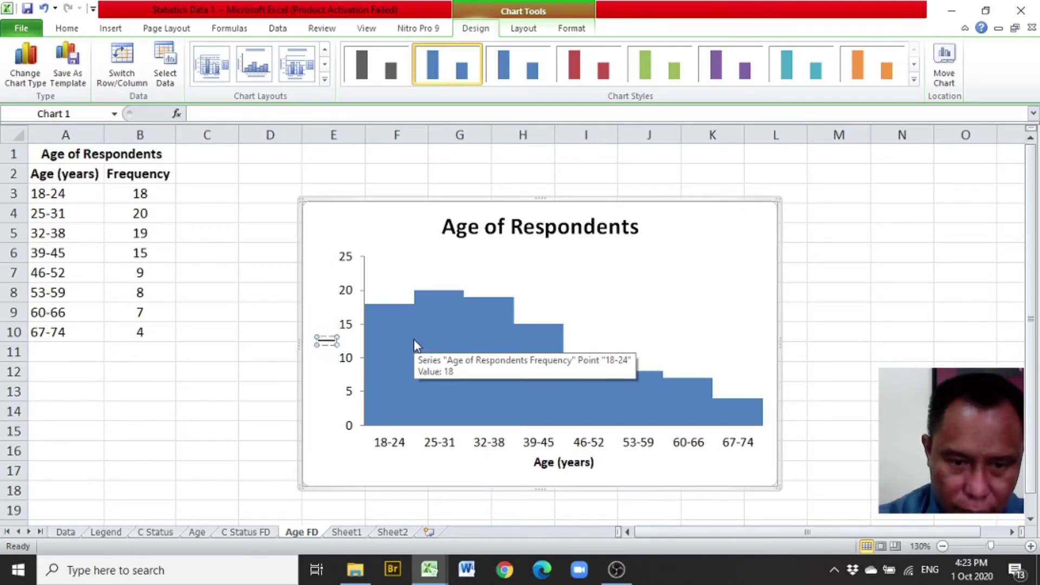
{"action": "type", "text": "Freq"}
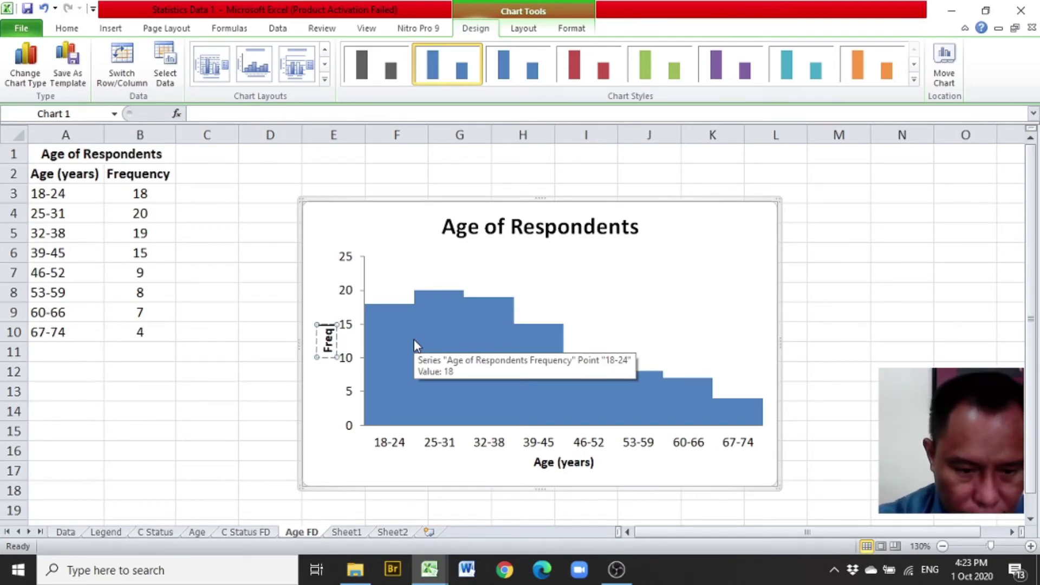
{"action": "type", "text": "uency"}
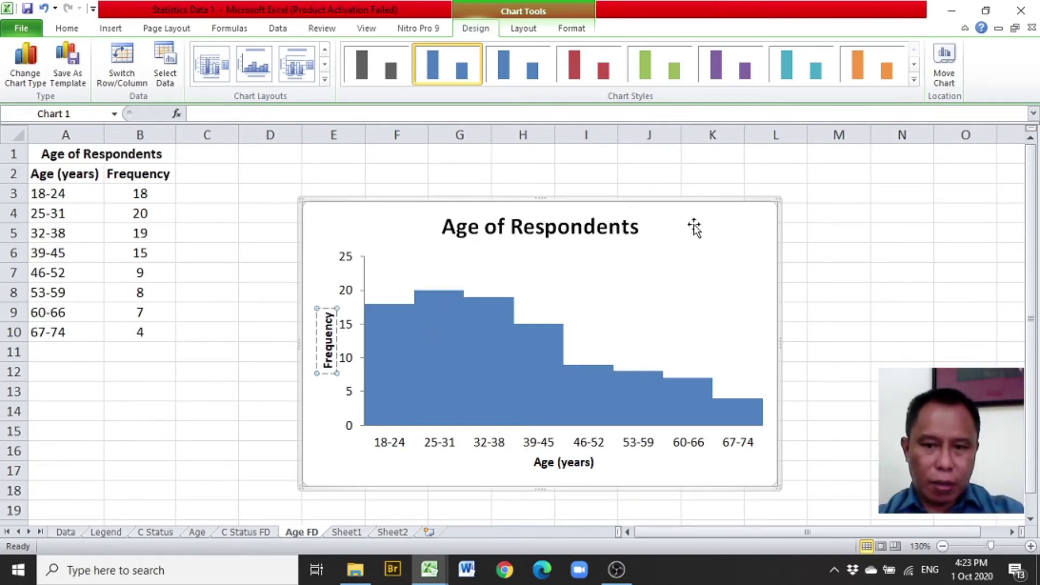
{"action": "left_click", "coordinate": [912, 248]}
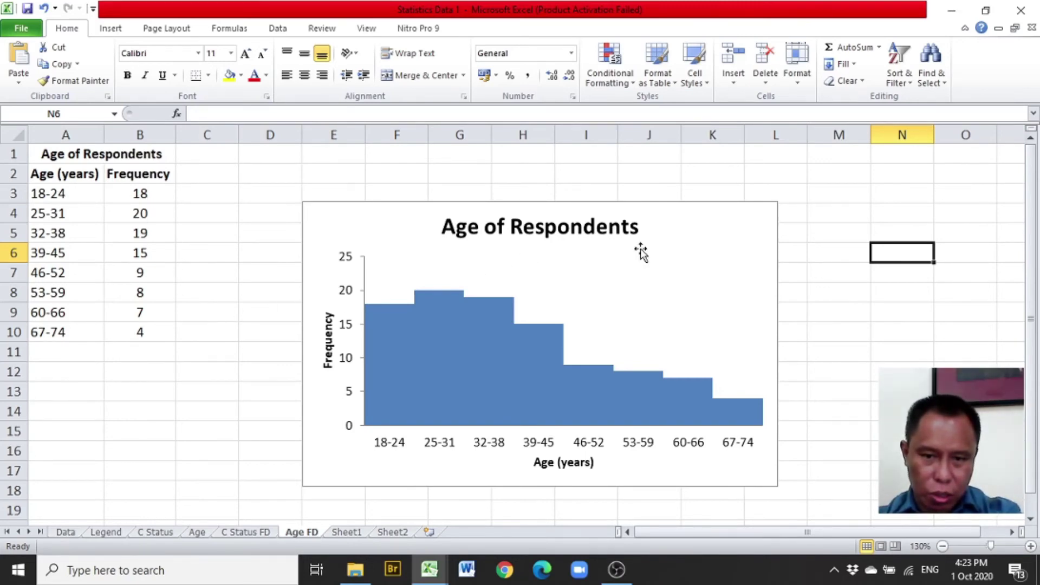
- Open the Change Chart Type dialog from the histogram's shortcut menu
{"action": "left_click", "coordinate": [690, 205]}
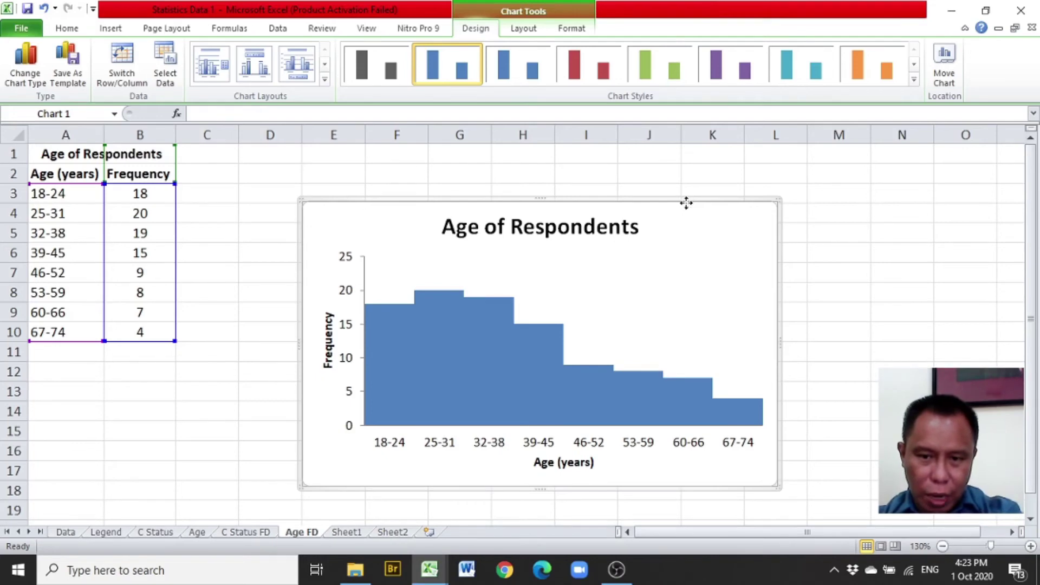
{"action": "right_click", "coordinate": [687, 205]}
{"action": "left_click", "coordinate": [650, 208]}
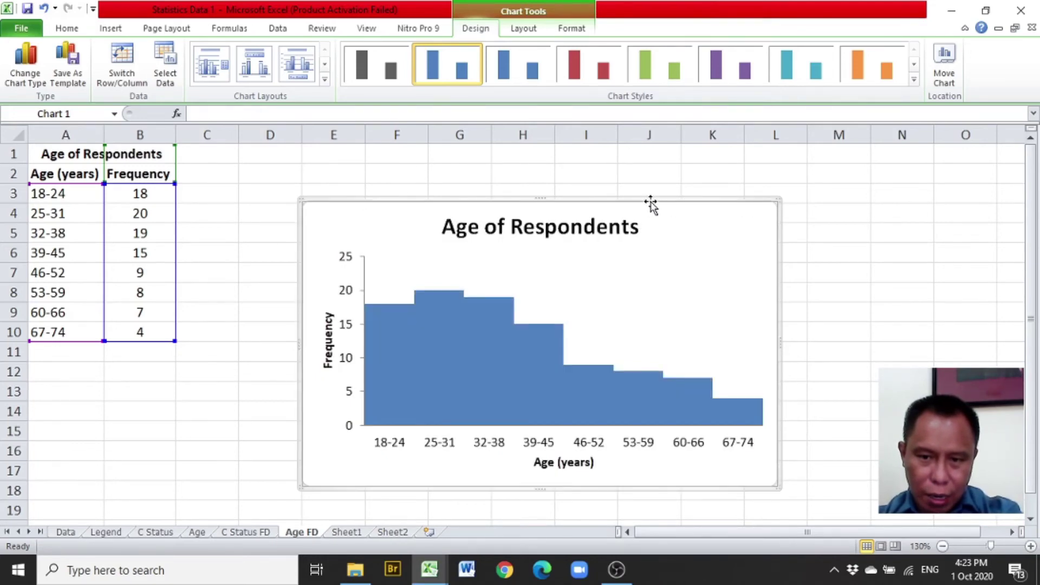
{"action": "right_click", "coordinate": [654, 203]}
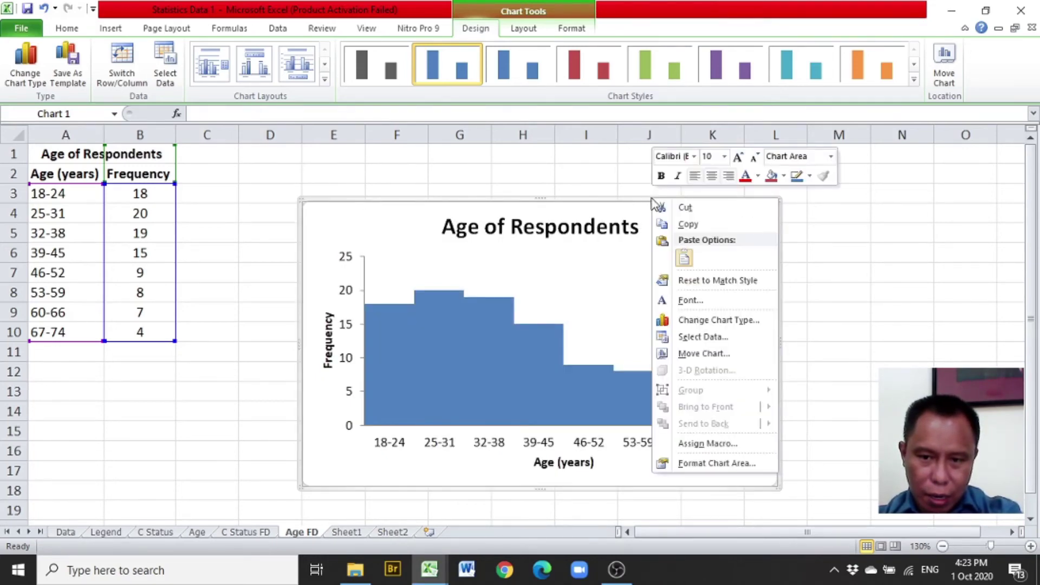
{"action": "left_click", "coordinate": [703, 321]}
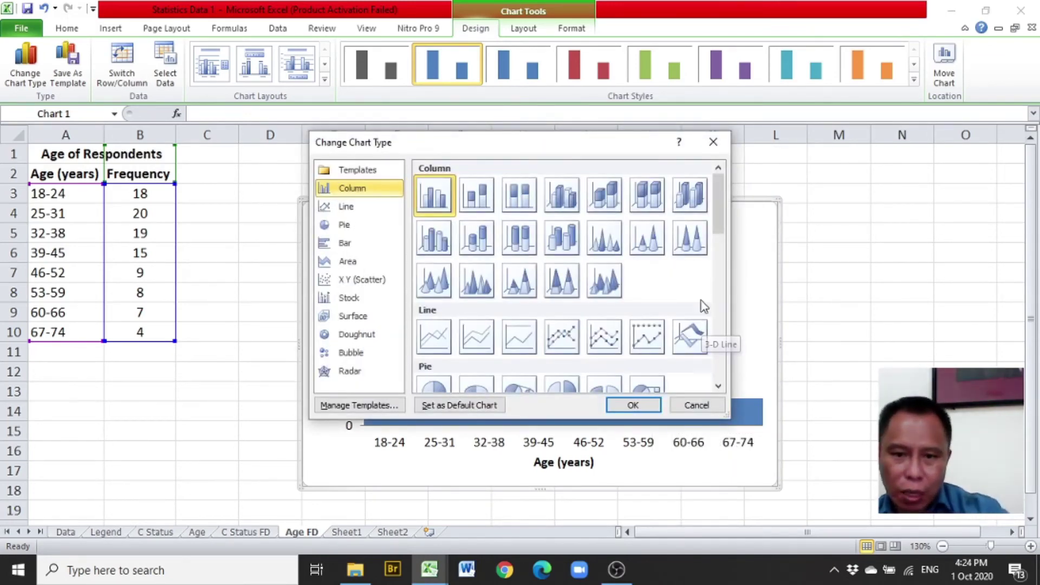
- Convert the histogram into a basic line chart of frequency across age groups
{"action": "left_click", "coordinate": [435, 346]}
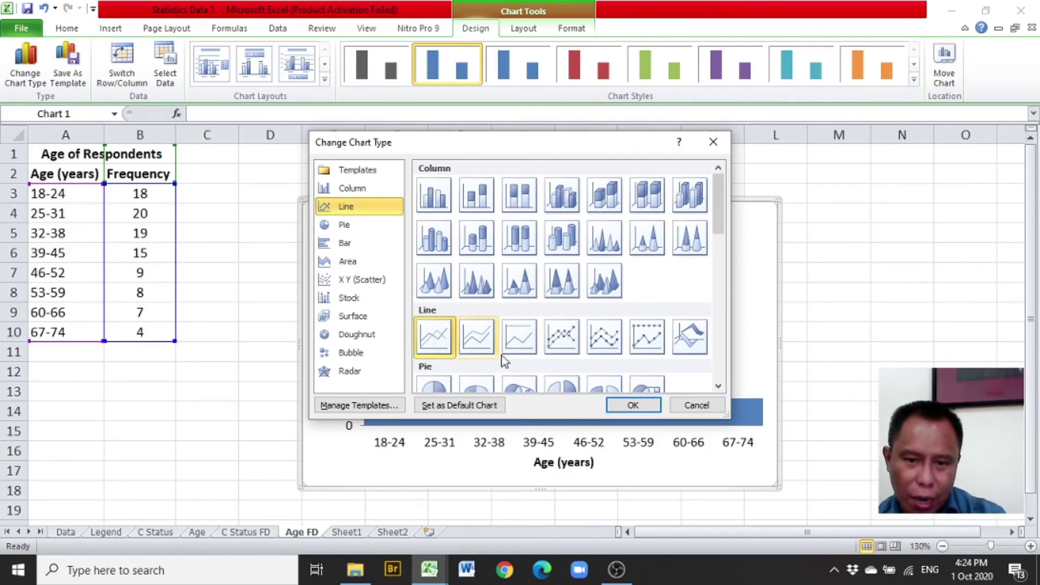
{"action": "left_click", "coordinate": [646, 405]}
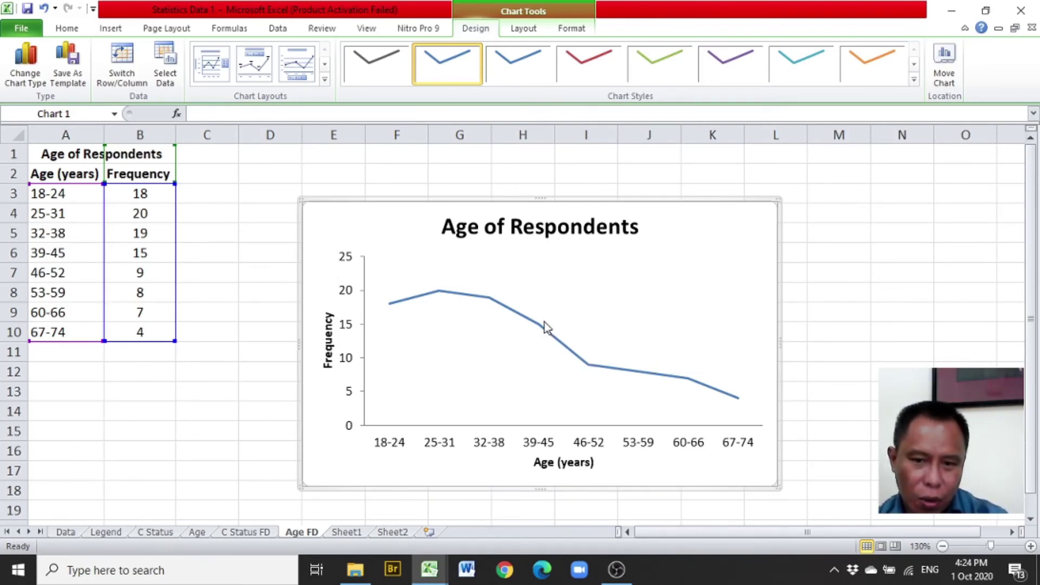
{"action": "mouse_move", "coordinate": [534, 325]}
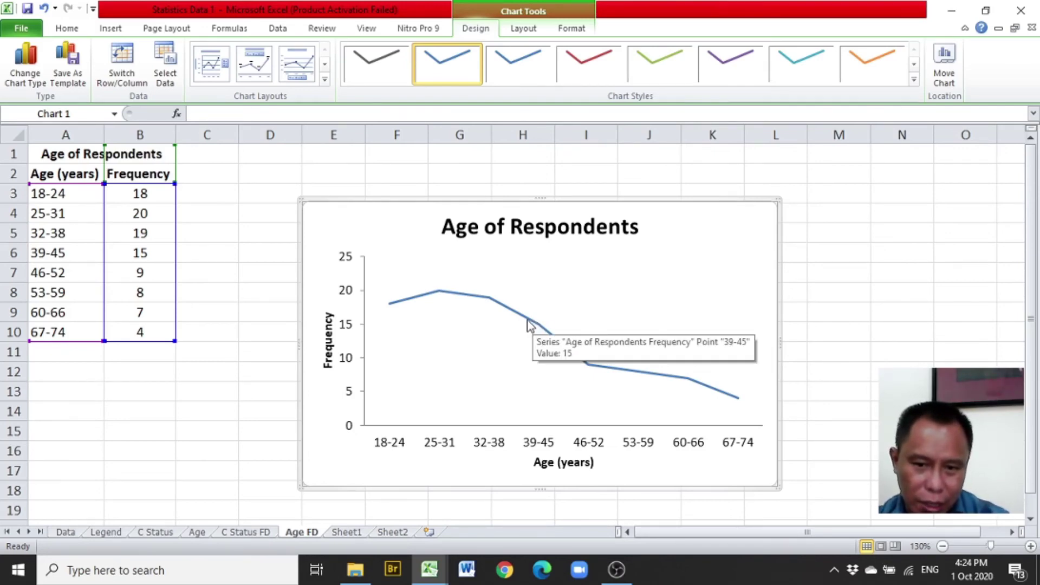
{"action": "left_click", "coordinate": [531, 326]}
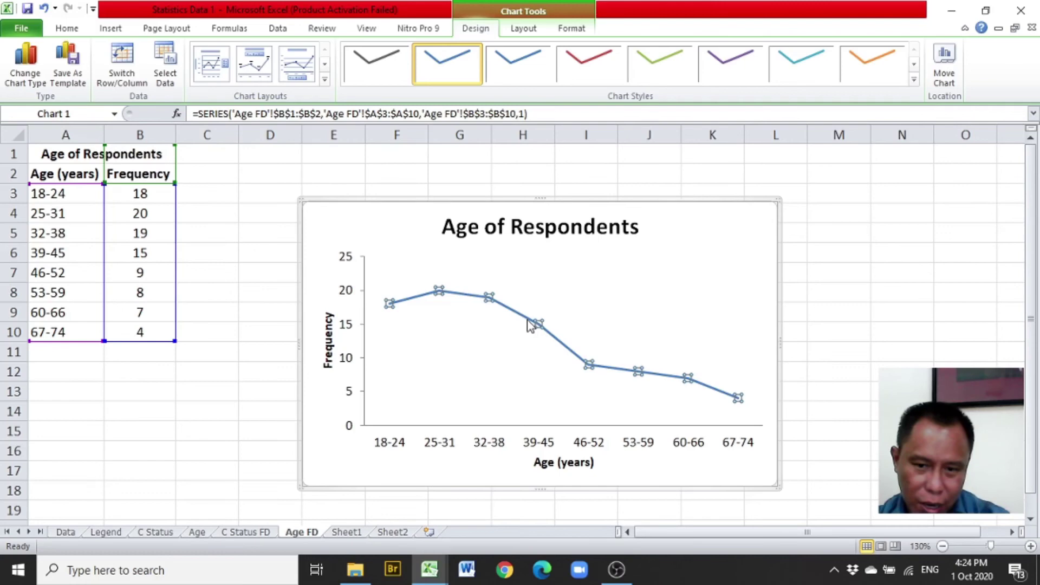
- Label each line point with its frequency value: 18, 20, 19, 15, 9, 8, 7, 4
{"action": "right_click", "coordinate": [520, 317]}
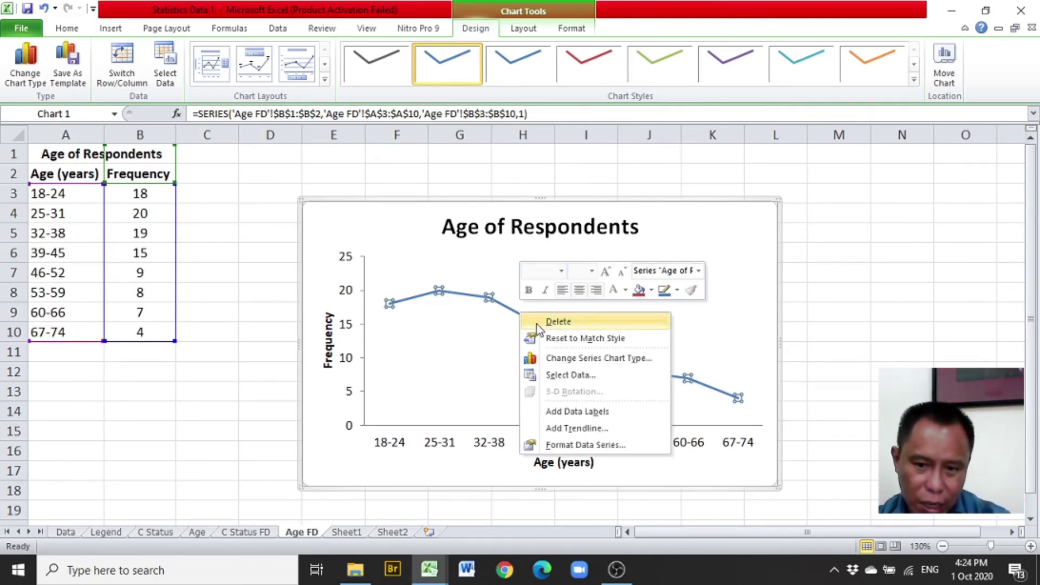
{"action": "left_click", "coordinate": [578, 412]}
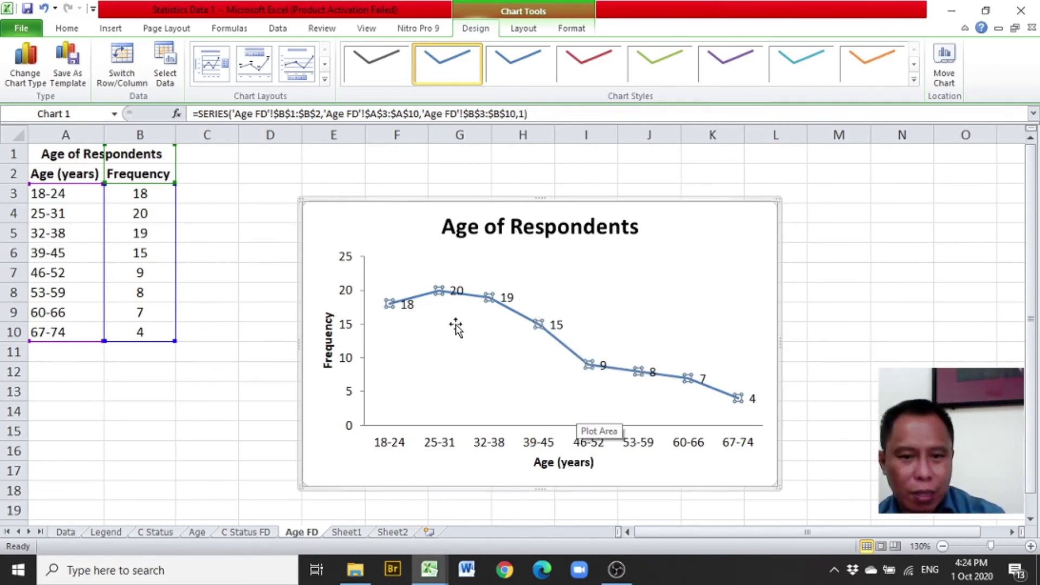
{"action": "left_click", "coordinate": [484, 271]}
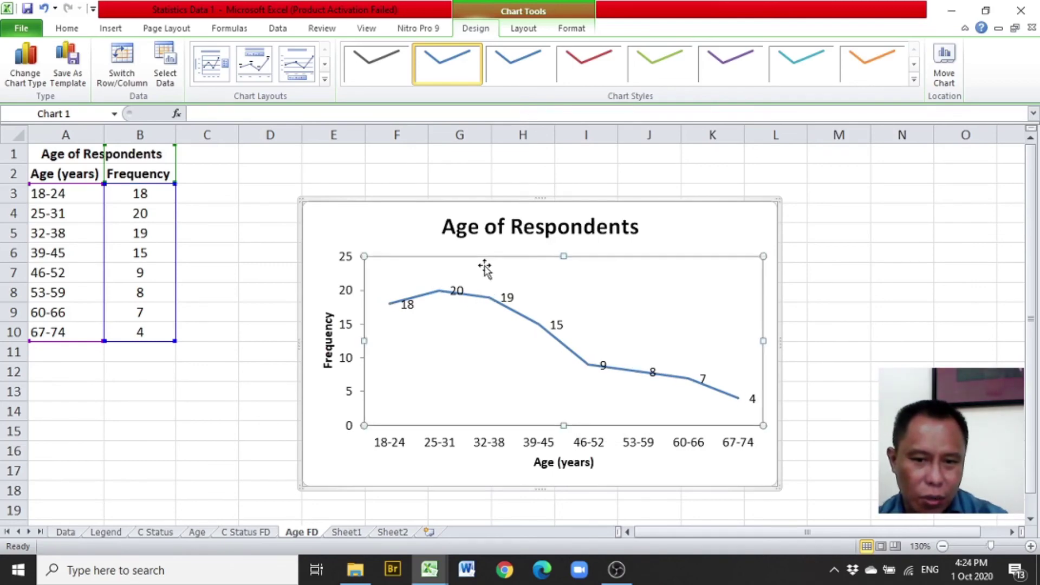
- Change the line chart back to clustered columns, keeping the frequency data labels
{"action": "right_click", "coordinate": [635, 201]}
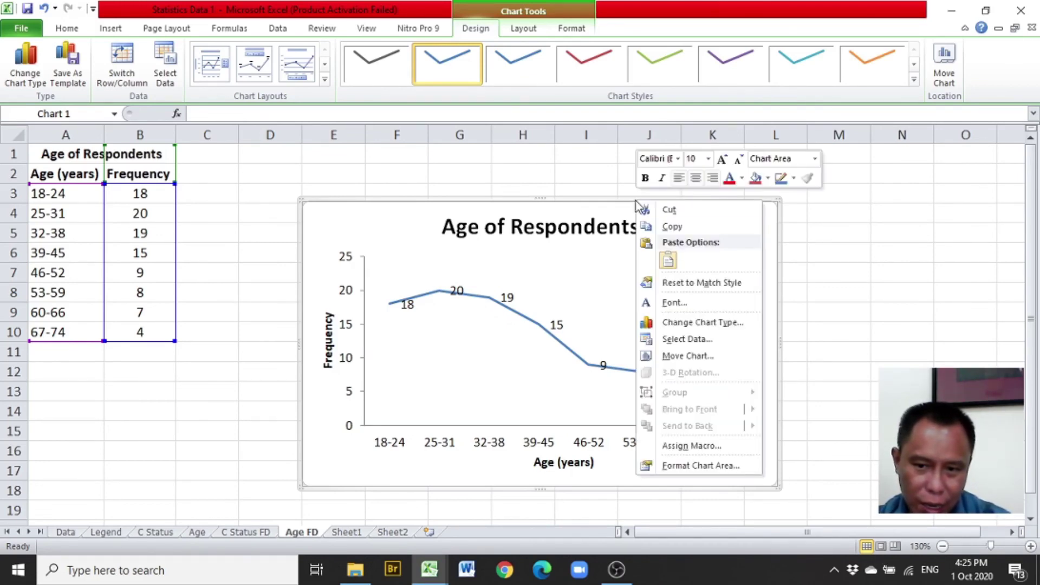
{"action": "left_click", "coordinate": [685, 324]}
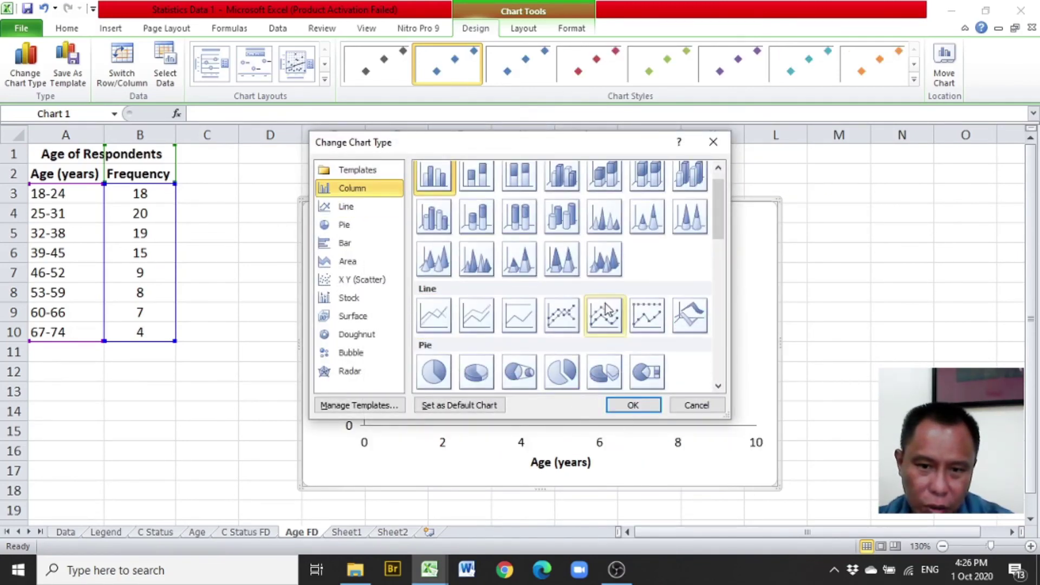
{"action": "scroll", "coordinate": [606, 304], "scroll_direction": "up", "scroll_amount": 1}
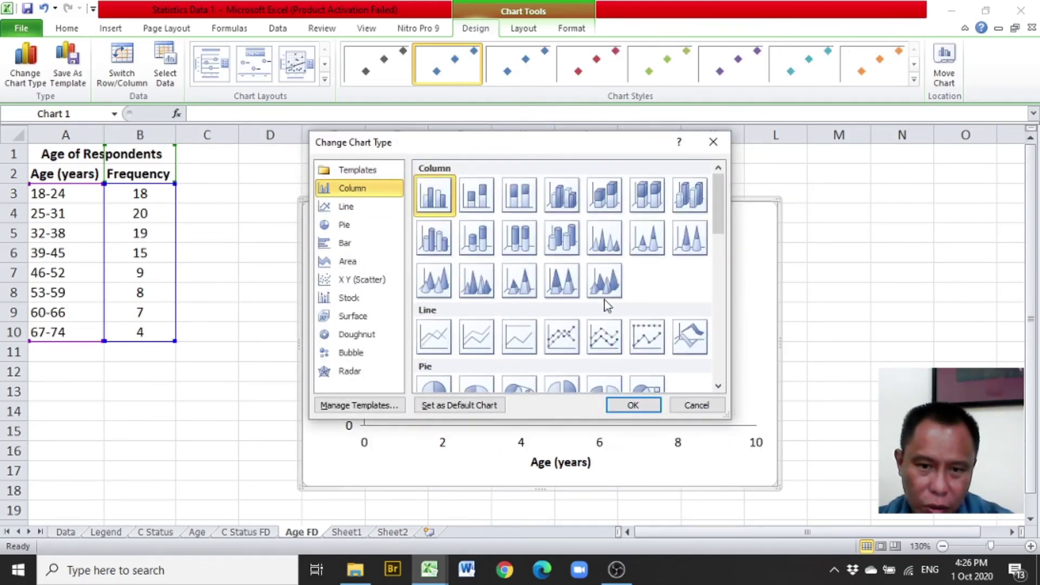
{"action": "left_click", "coordinate": [631, 406]}
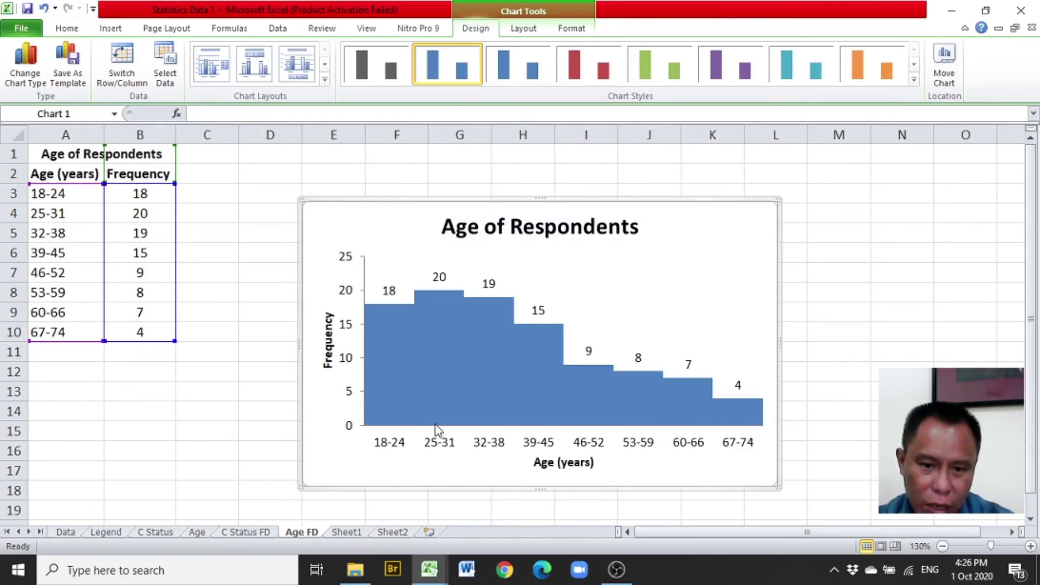